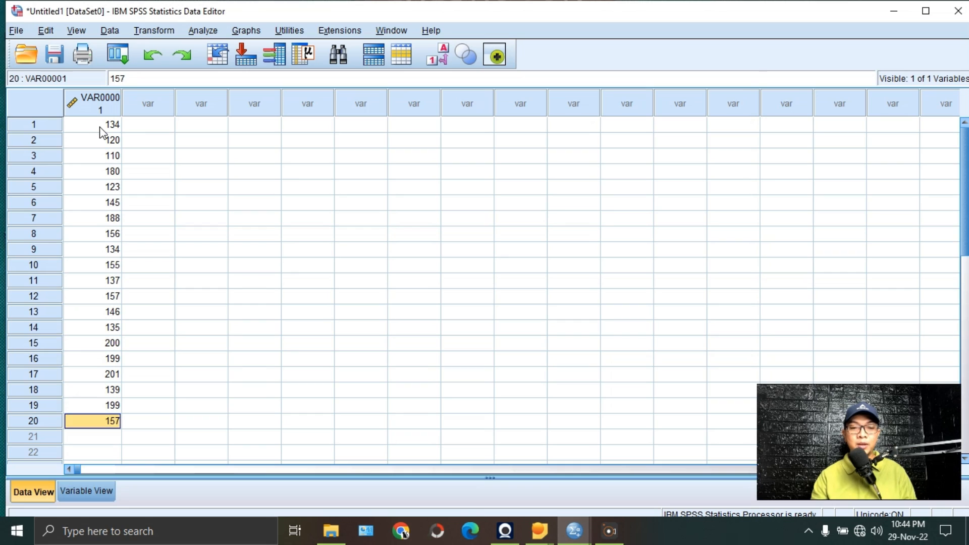
# Step: Review the blood sugar values entered in the VAR00001 column, from the last row up to the first and back down
pyautogui.press('Up')
pyautogui.press('Up')
pyautogui.press('Up')
pyautogui.press('Up')
pyautogui.press('Up')
pyautogui.press('Up')
pyautogui.press('Up')
pyautogui.press('Up')
pyautogui.press('Up')
pyautogui.press('Up')
pyautogui.press('Up')
pyautogui.press('Up')
pyautogui.press('Up')
pyautogui.press('Up')
pyautogui.press('Up')
pyautogui.press('Up')
pyautogui.press('Up')
pyautogui.press('Up')
pyautogui.press('Up')
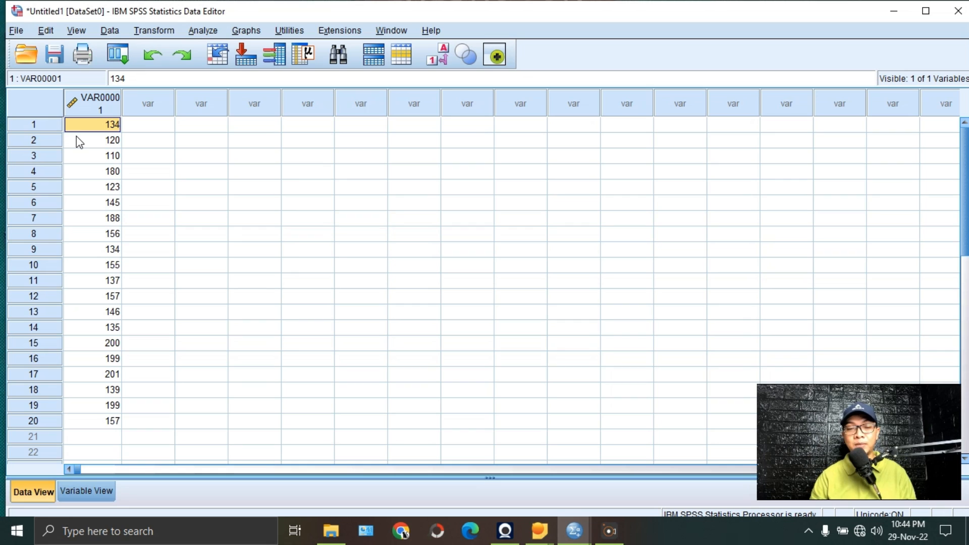
pyautogui.press('Down')
pyautogui.press('Down')
pyautogui.press('Down')
pyautogui.press('Down')
pyautogui.press('Down')
pyautogui.press('Down')
pyautogui.press('Down')
pyautogui.press('Down')
pyautogui.press('Down')
pyautogui.press('Down')
pyautogui.press('Down')
pyautogui.press('Down')
pyautogui.press('Down')
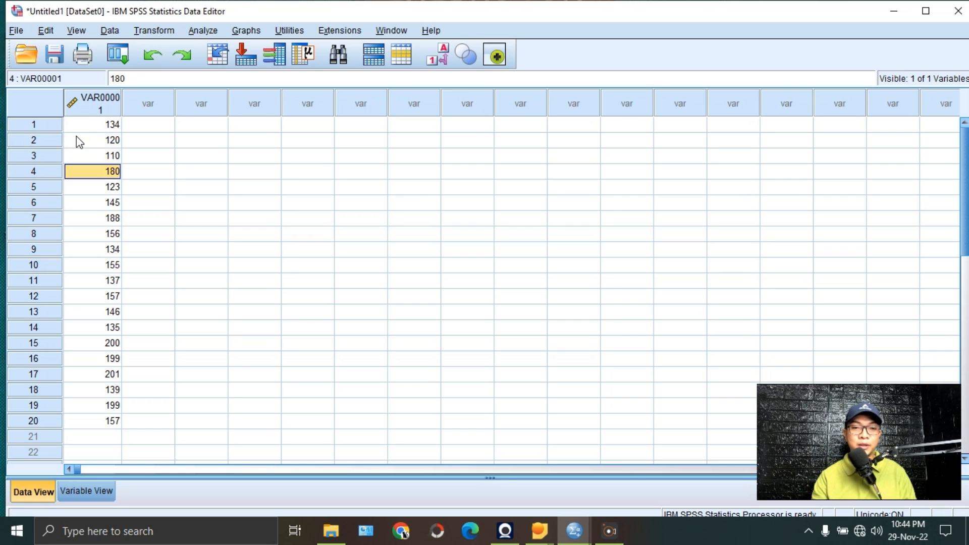
pyautogui.press('Down')
pyautogui.press('Down')
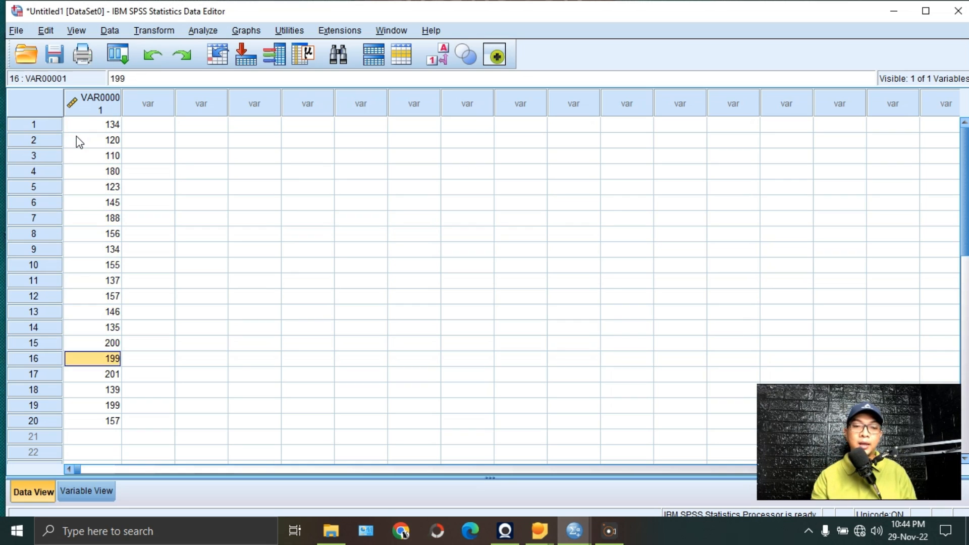
# Step: Rename the variable VAR00001 as kadargula in the variable definitions
pyautogui.click(78, 492)
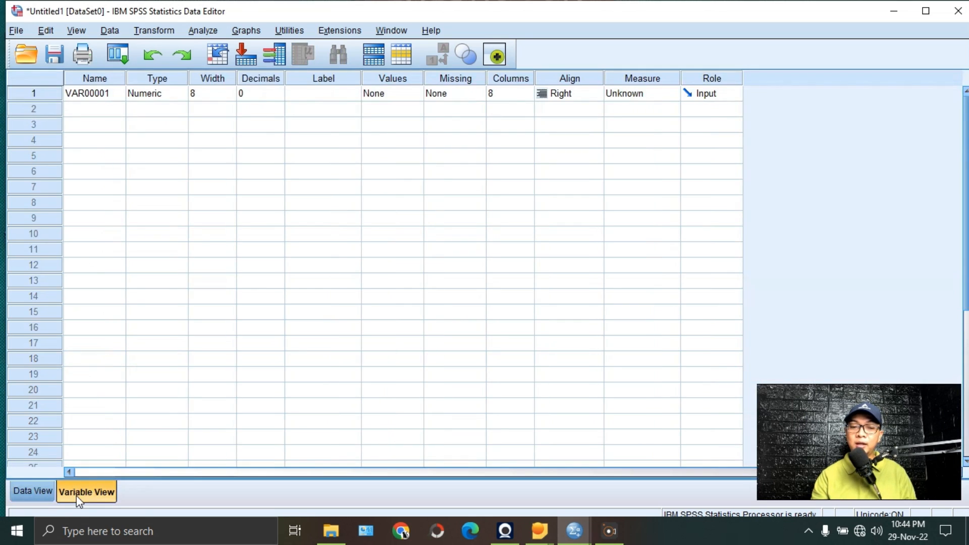
pyautogui.click(111, 100)
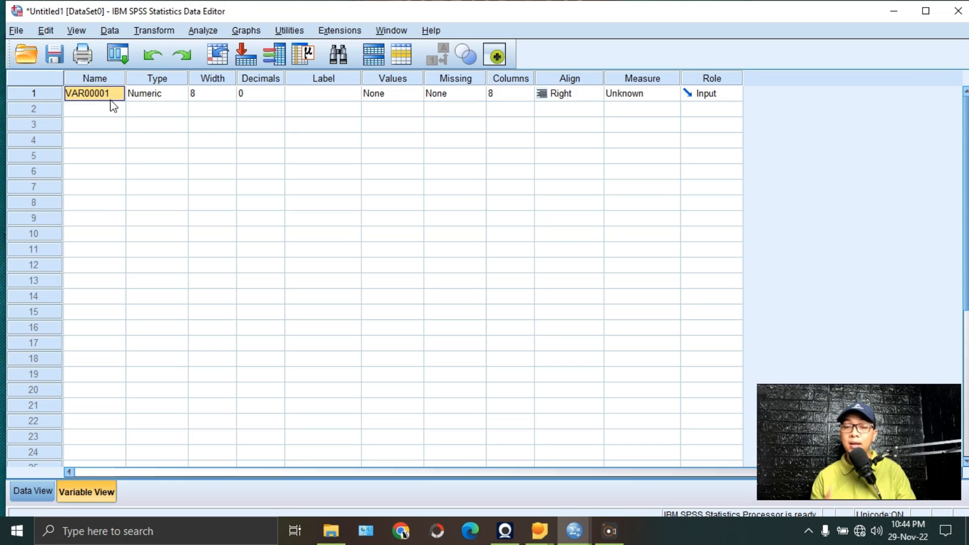
pyautogui.write('kadar')
pyautogui.write('gua')
pyautogui.write('la')
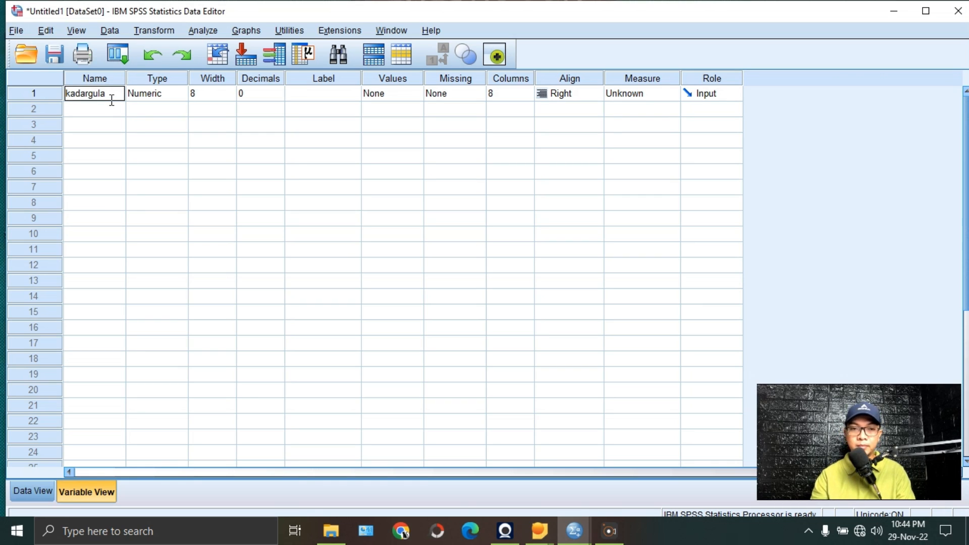
# Step: Give the kadargula variable the label "kadar gula"
pyautogui.click(331, 95)
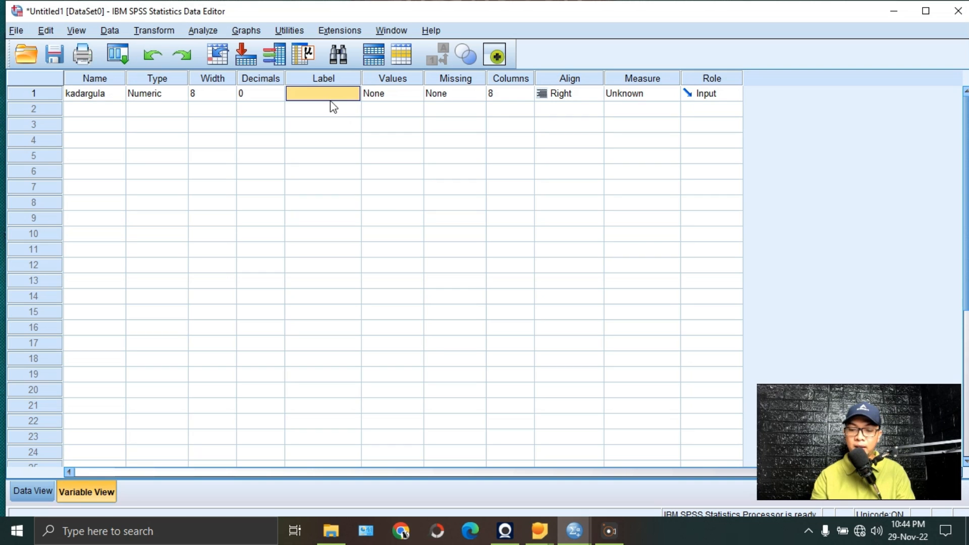
pyautogui.write('kadar gula')
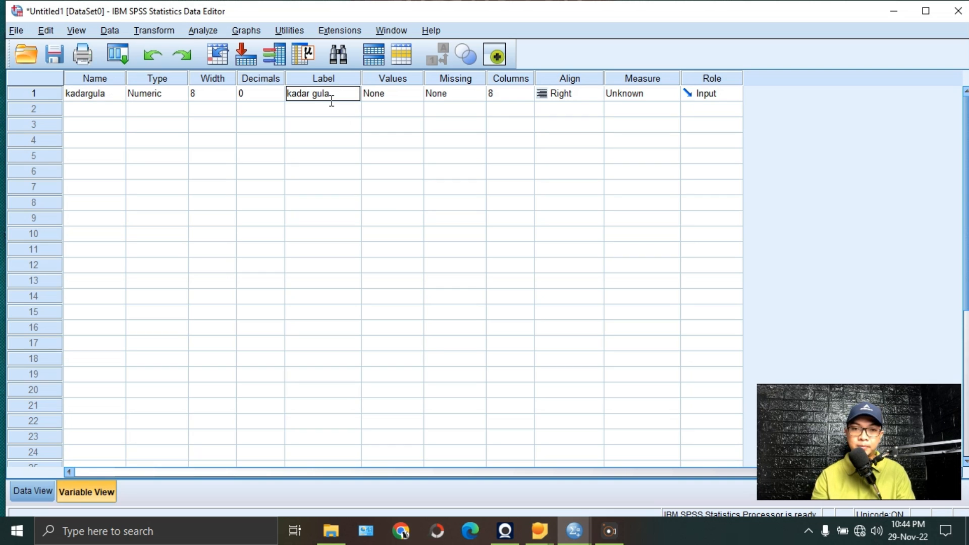
pyautogui.press('Return')
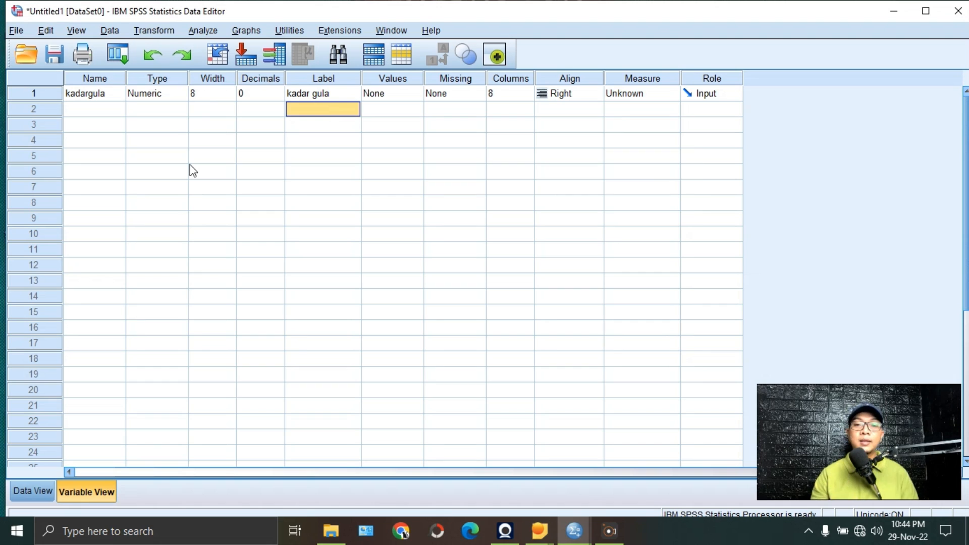
# Step: Set up an Explore analysis from the data with kadar gula as the dependent variable
pyautogui.click(29, 492)
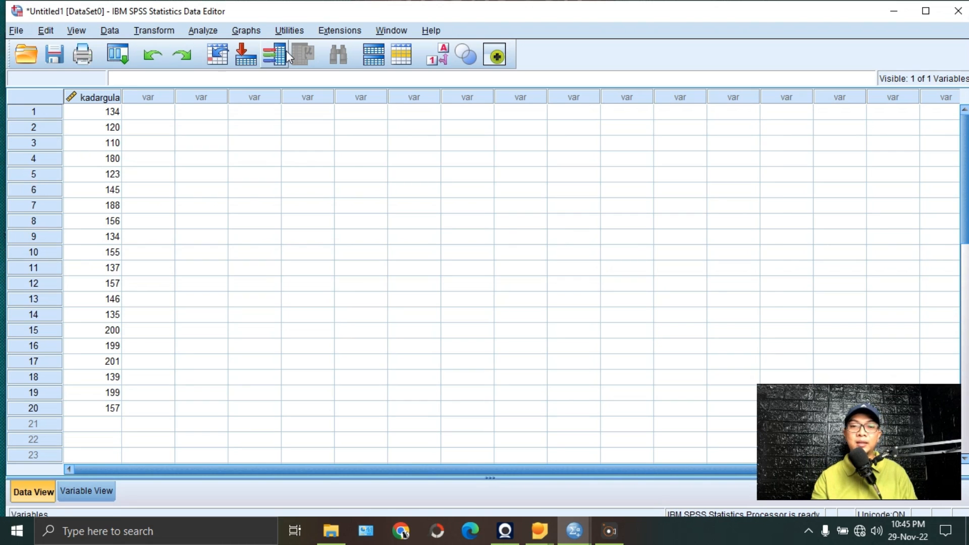
pyautogui.click(196, 33)
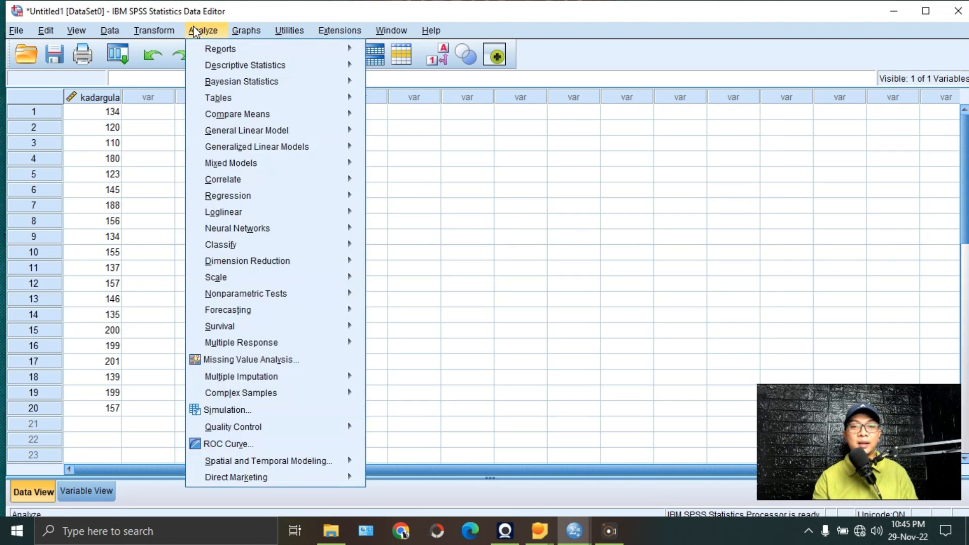
pyautogui.moveTo(232, 68)
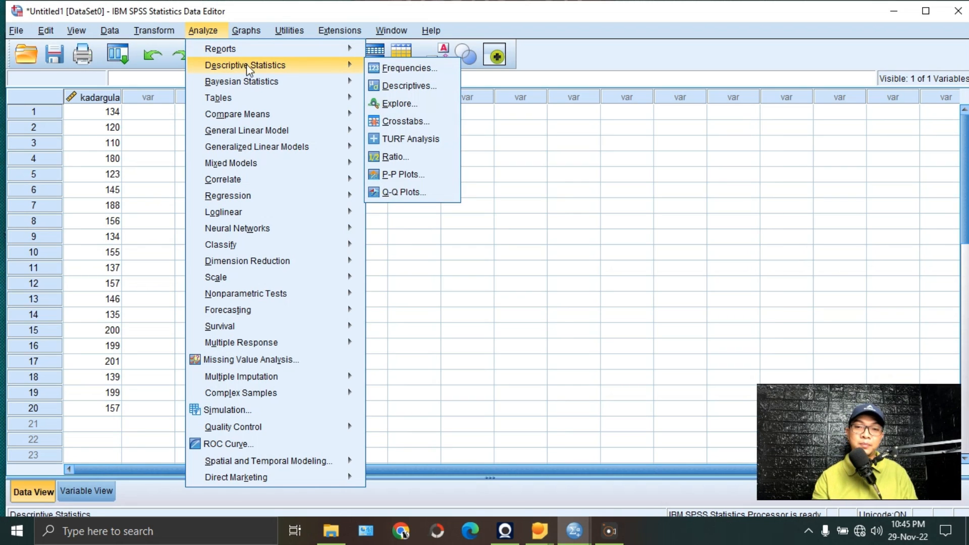
pyautogui.click(390, 107)
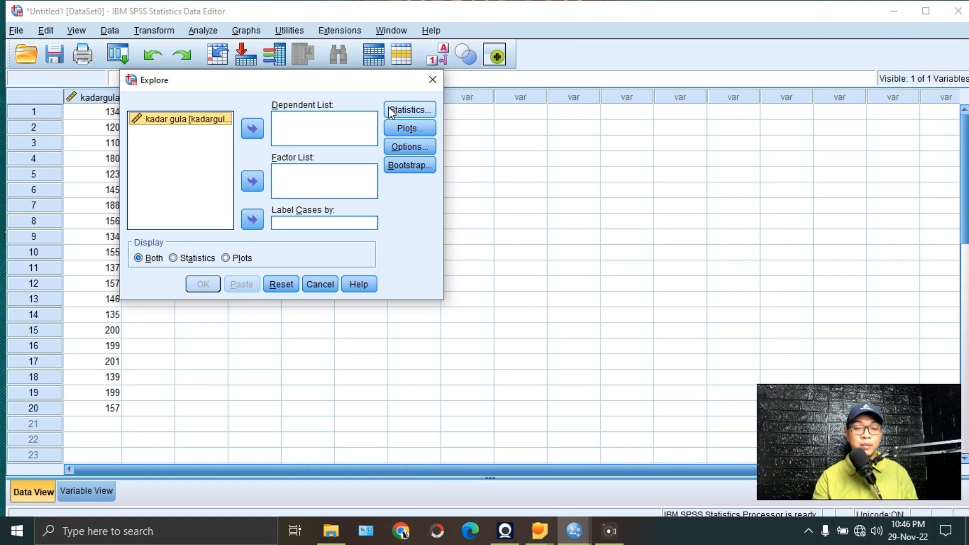
pyautogui.click(254, 133)
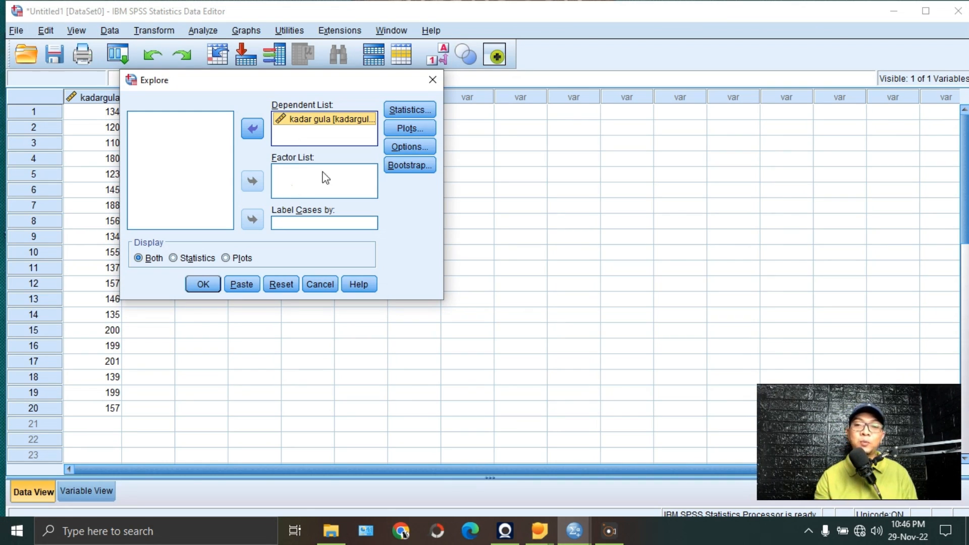
# Step: Include normality plots with tests in the Explore analysis and run it
pyautogui.click(416, 128)
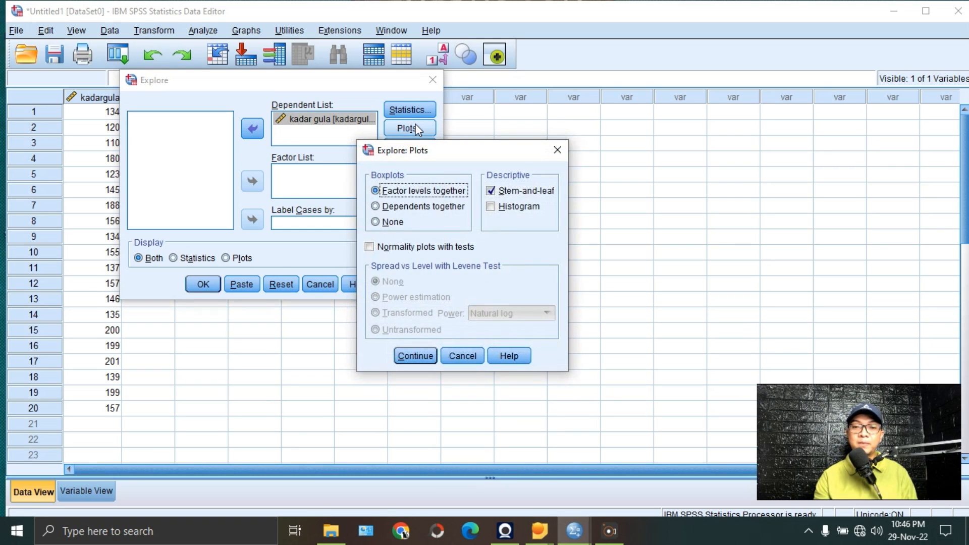
pyautogui.click(370, 249)
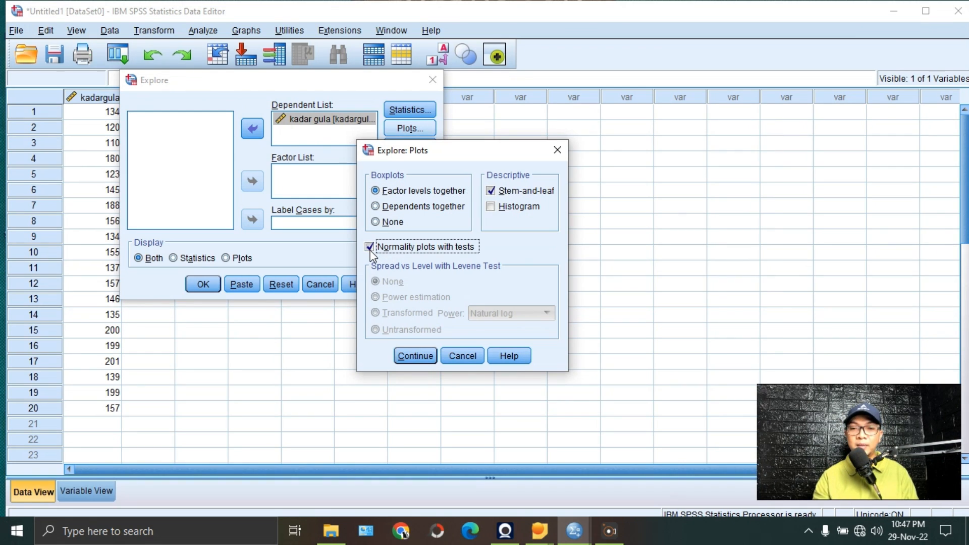
pyautogui.click(418, 361)
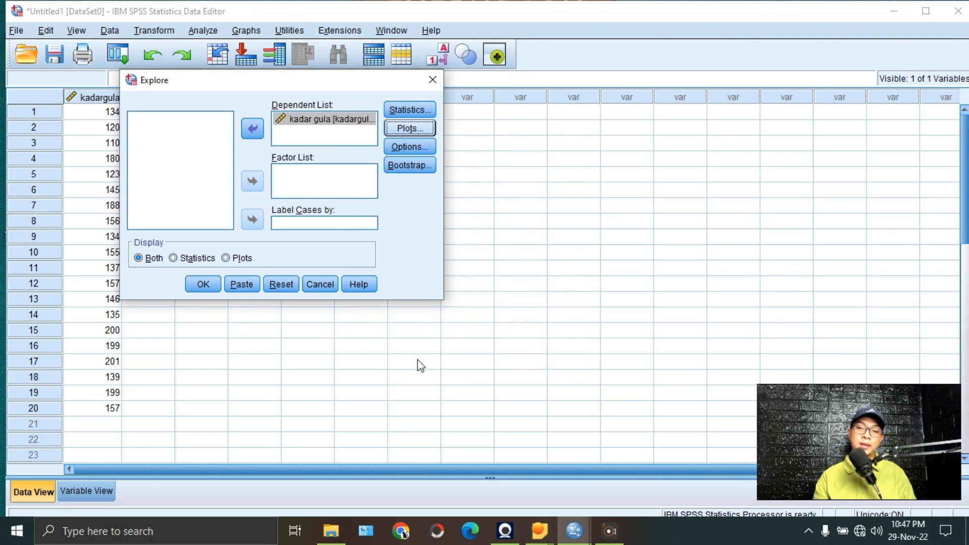
pyautogui.click(201, 287)
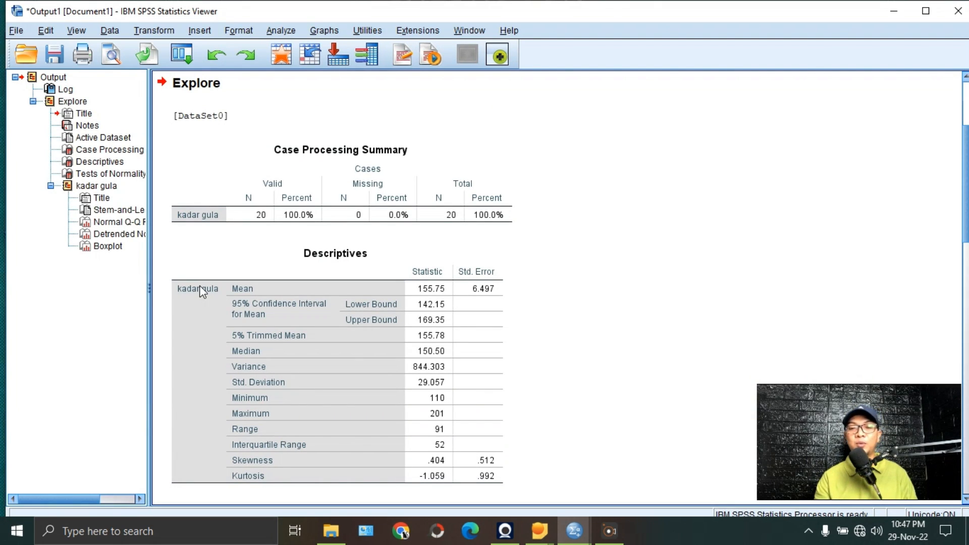
# Step: Examine the Descriptives and Tests of Normality tables for kadar gula, including the Kolmogorov-Smirnov and Shapiro-Wilk significance values
pyautogui.scroll(-1, 199, 286)
pyautogui.click(199, 285)
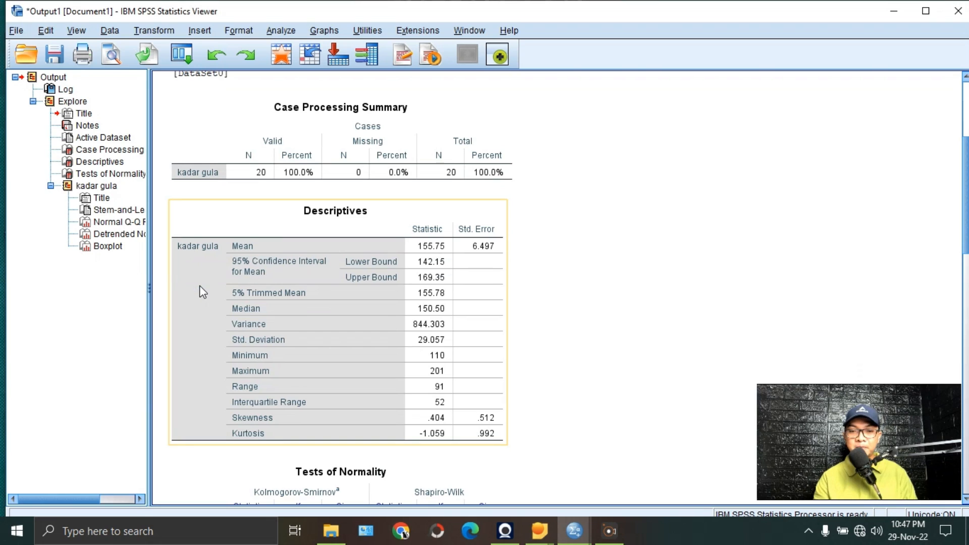
pyautogui.scroll(-3, 200, 287)
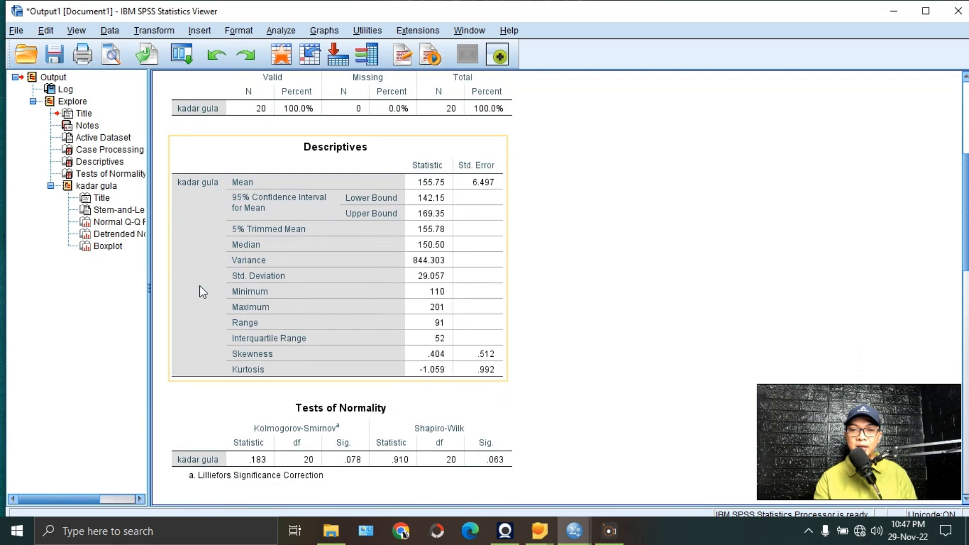
pyautogui.scroll(-4, 202, 292)
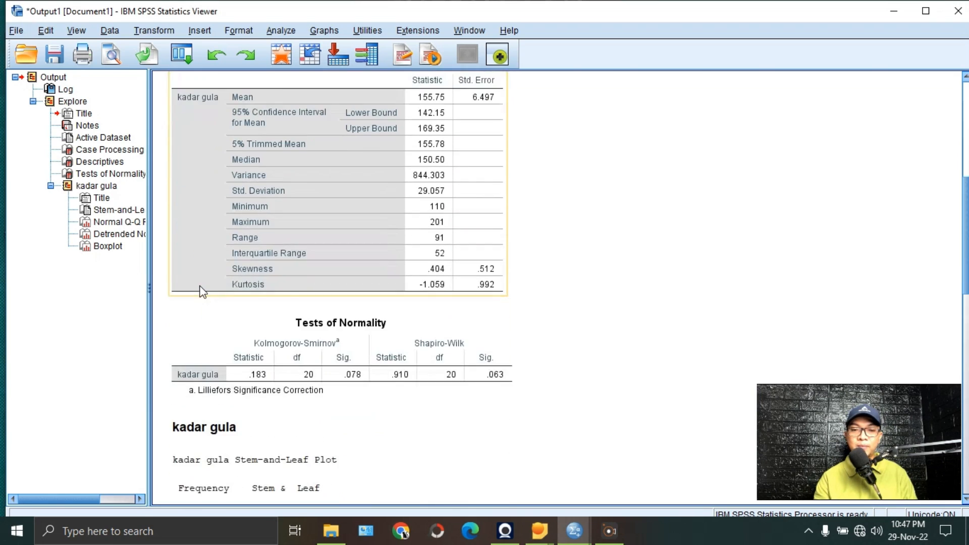
pyautogui.scroll(-5, 202, 291)
pyautogui.click(202, 292)
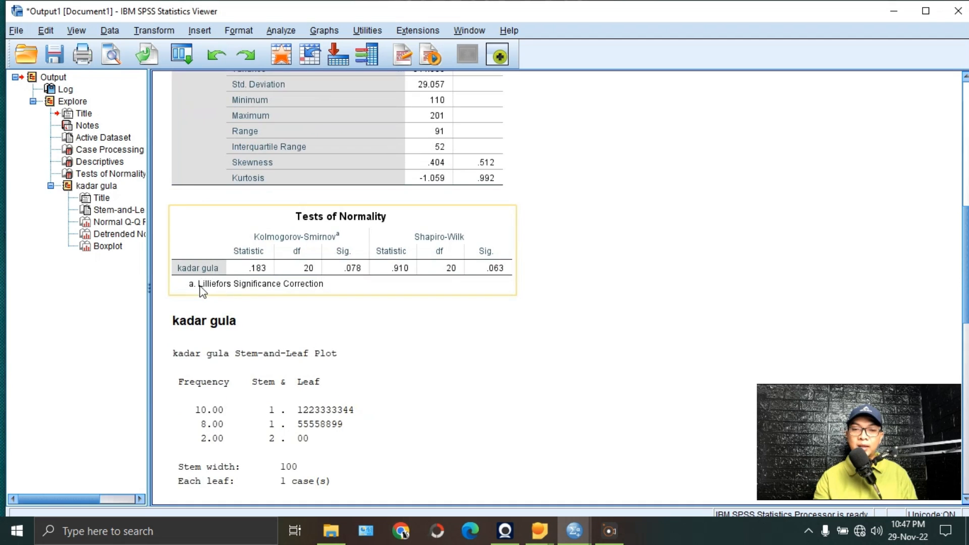
pyautogui.click(292, 267)
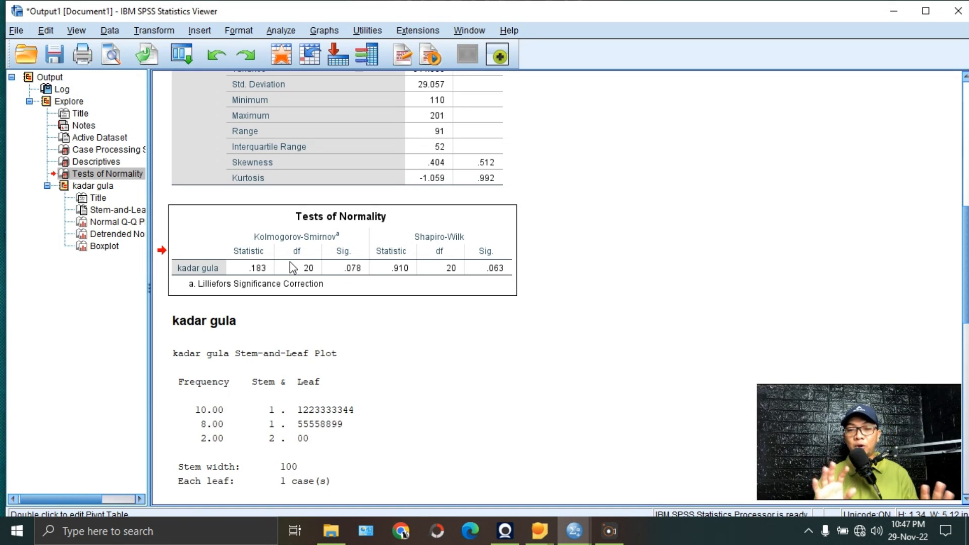
pyautogui.click(292, 267)
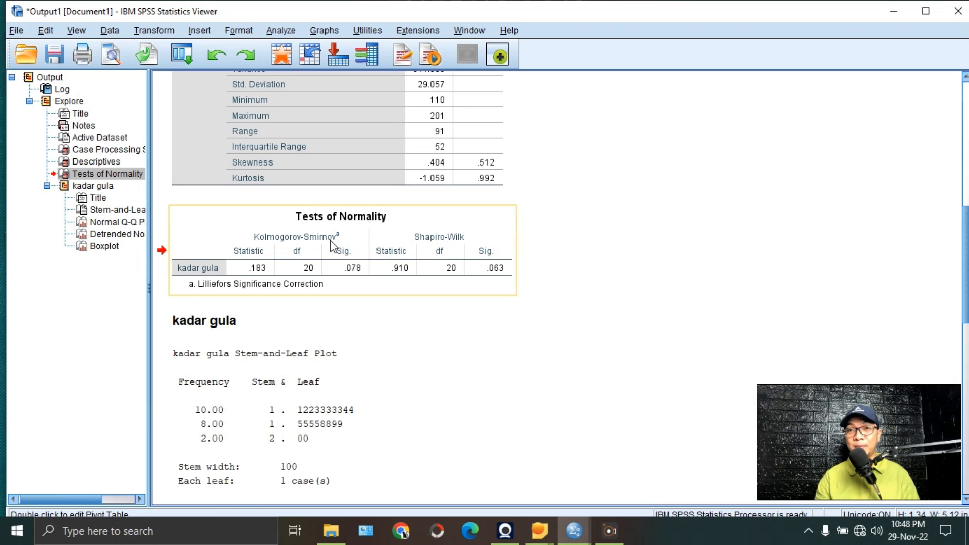
pyautogui.click(433, 318)
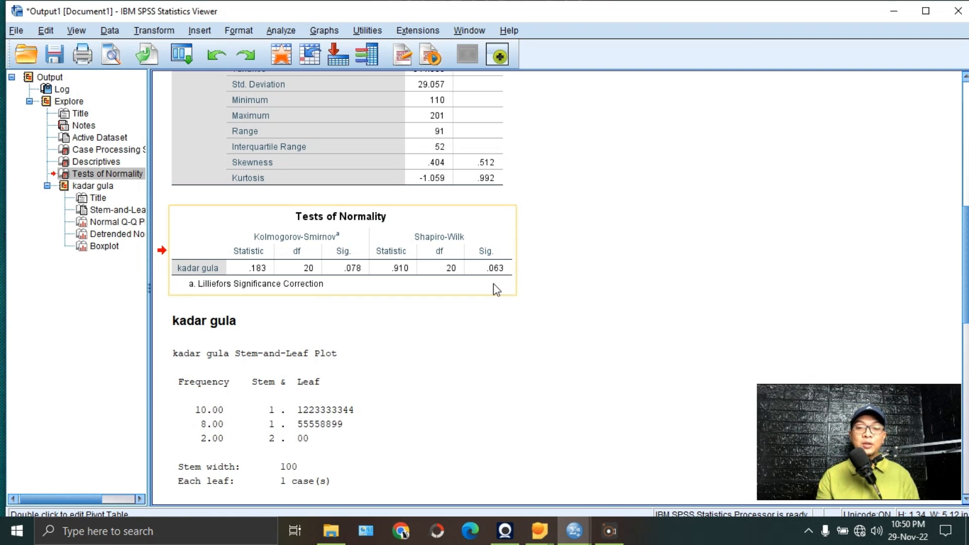
# Step: Examine the Normal Q-Q Plot, Detrended Normal Q-Q Plot and boxplot of kadar gula
pyautogui.scroll(-6, 496, 289)
pyautogui.scroll(-3, 496, 289)
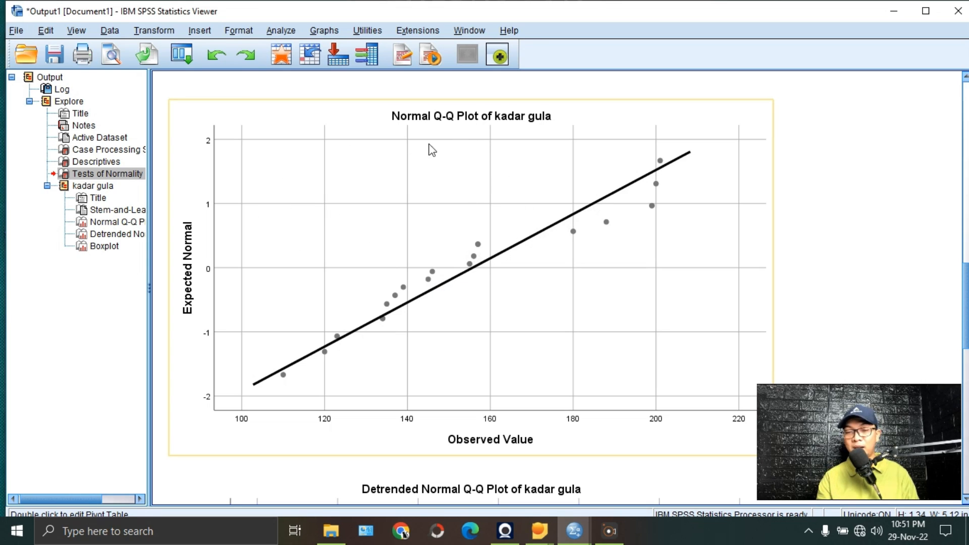
pyautogui.click(277, 165)
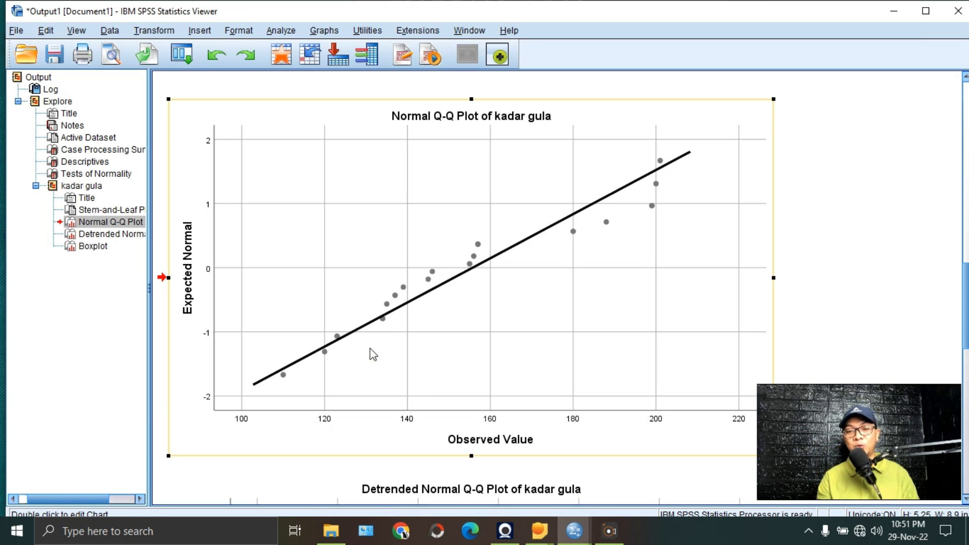
pyautogui.scroll(-3, 370, 349)
pyautogui.scroll(-4, 372, 354)
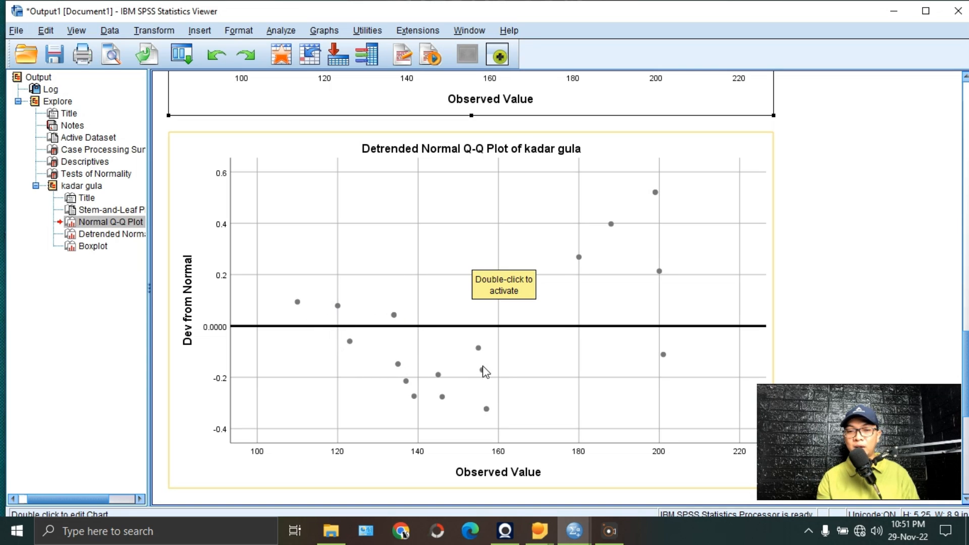
pyautogui.scroll(-3, 376, 315)
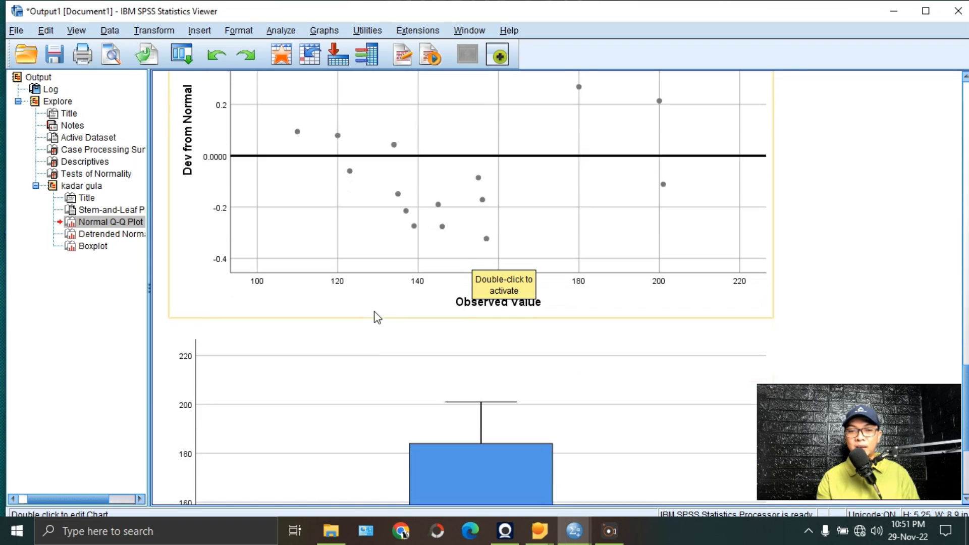
pyautogui.scroll(-1, 376, 316)
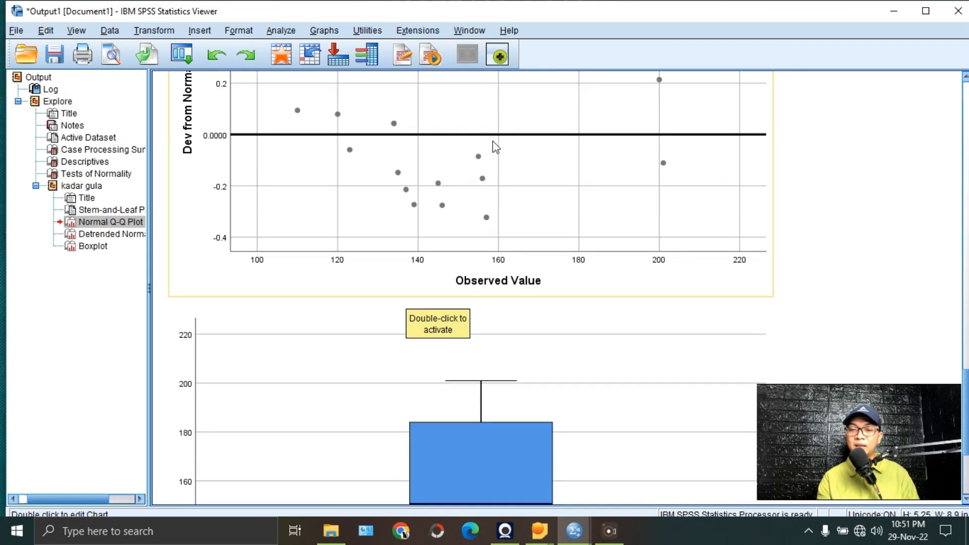
pyautogui.scroll(-3, 490, 151)
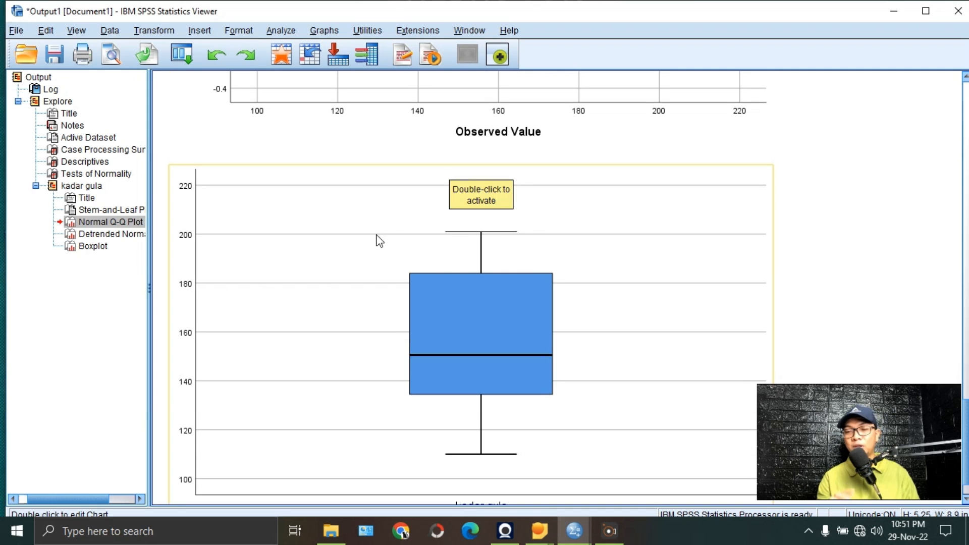
pyautogui.scroll(-1, 380, 241)
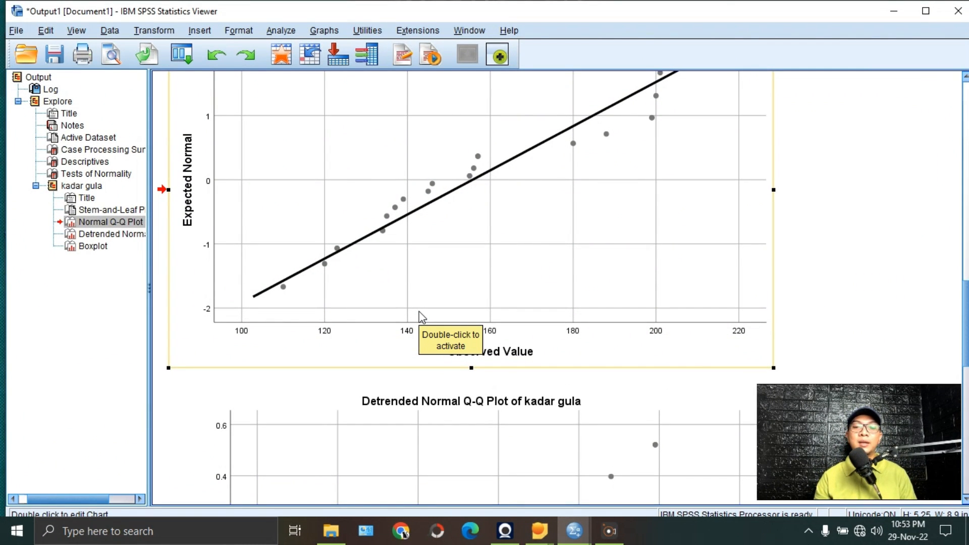
# Step: Review the Explore output again from the Tests of Normality table through the boxplot, and return to the normality results
pyautogui.scroll(10, 423, 317)
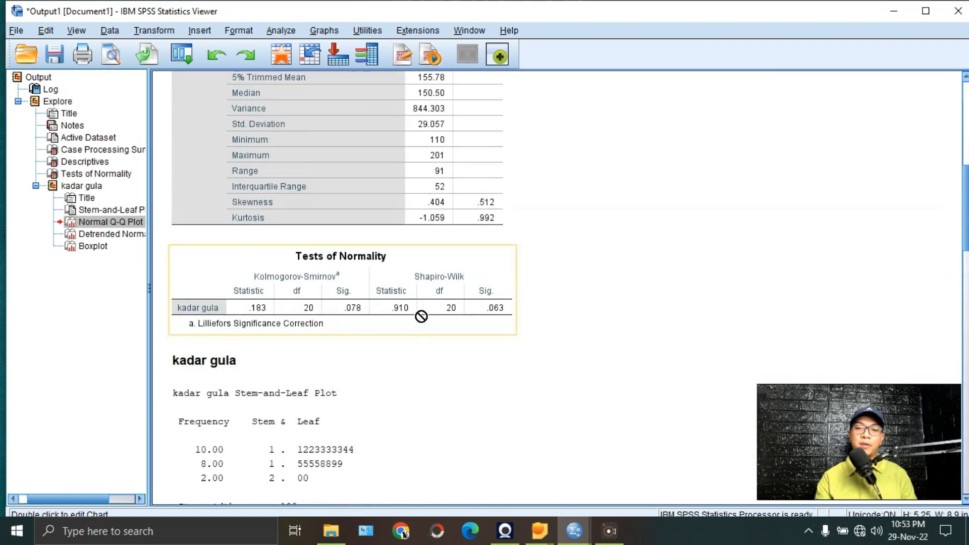
pyautogui.scroll(-3, 422, 317)
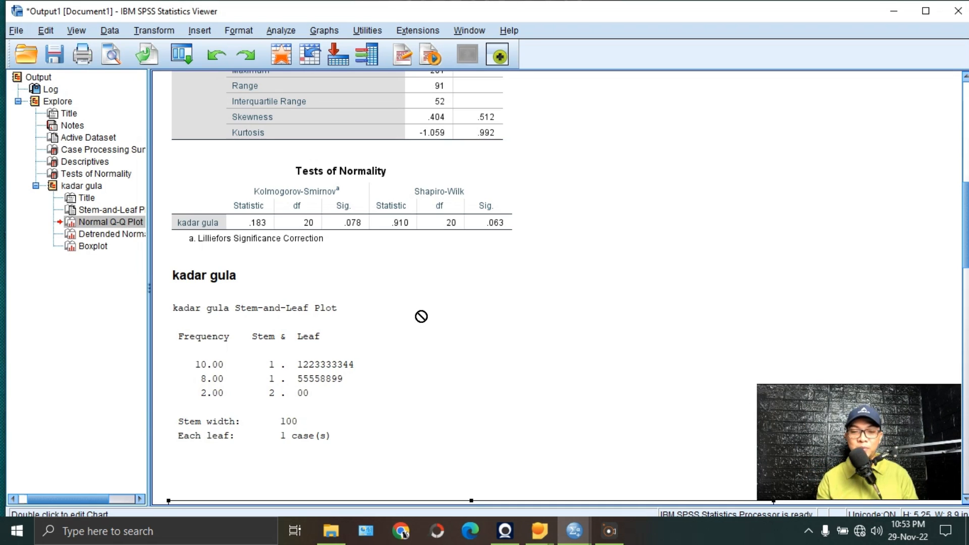
pyautogui.scroll(-7, 422, 317)
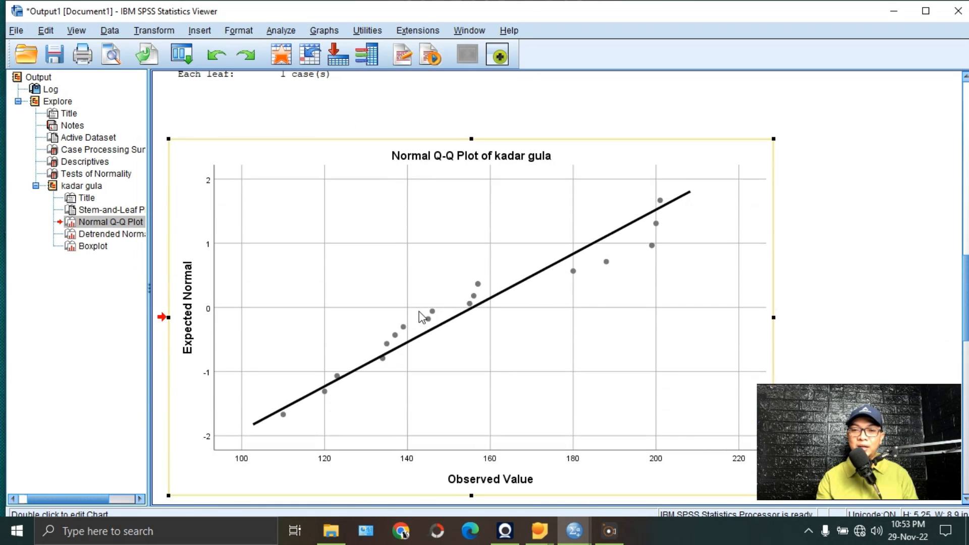
pyautogui.scroll(-5, 421, 317)
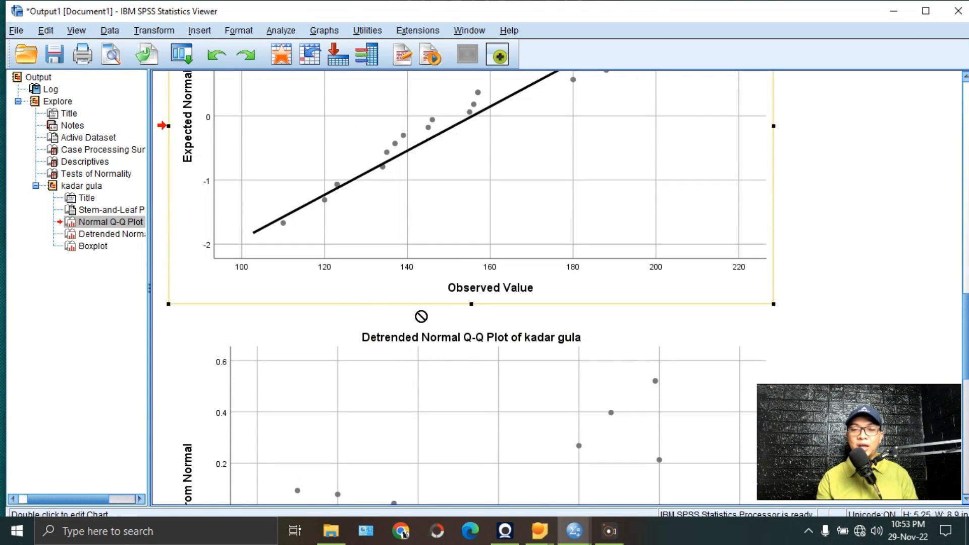
pyautogui.scroll(-5, 422, 317)
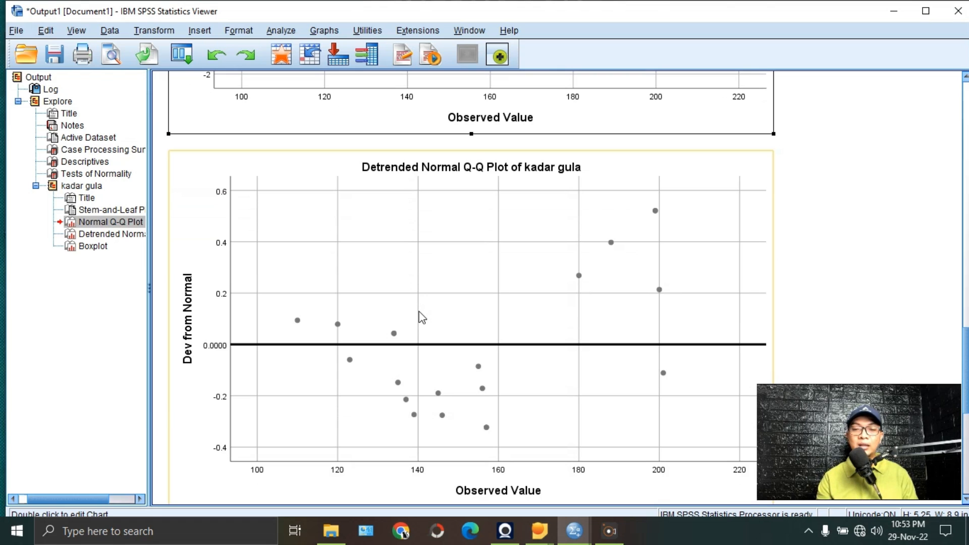
pyautogui.scroll(-5, 419, 312)
pyautogui.scroll(-2, 419, 311)
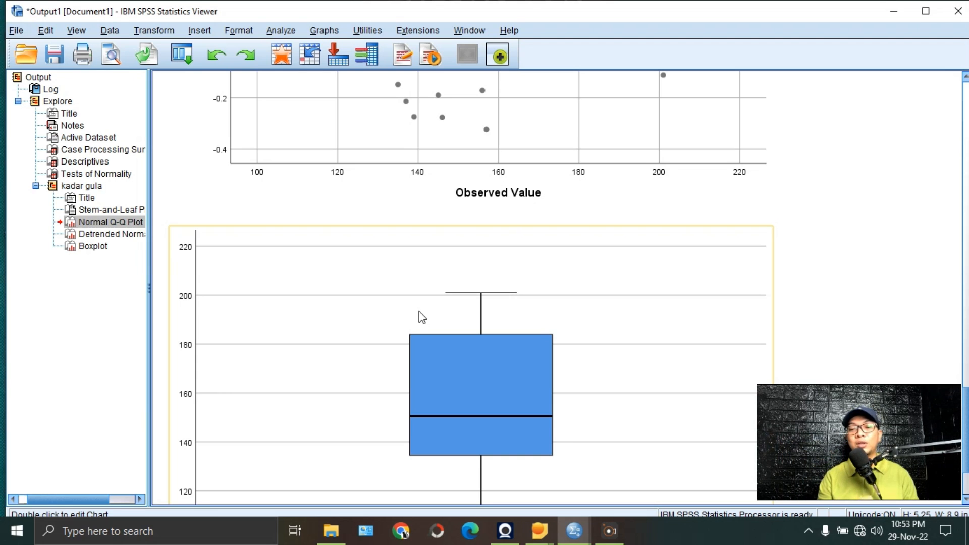
pyautogui.scroll(-3, 419, 312)
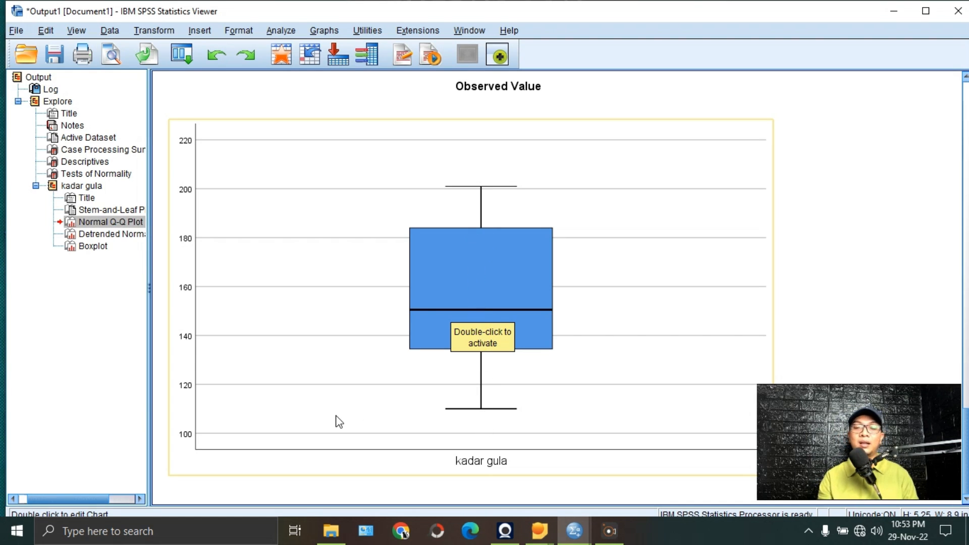
pyautogui.scroll(20, 335, 418)
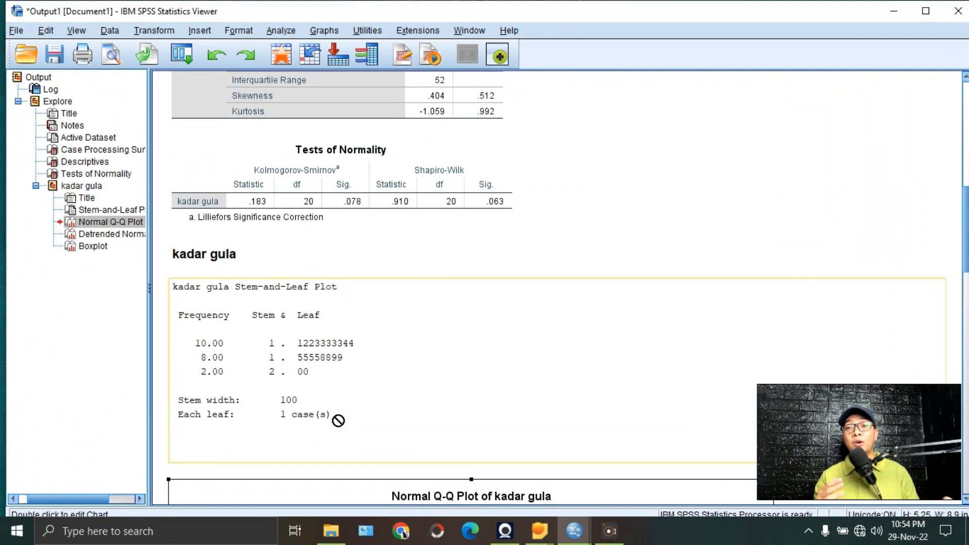